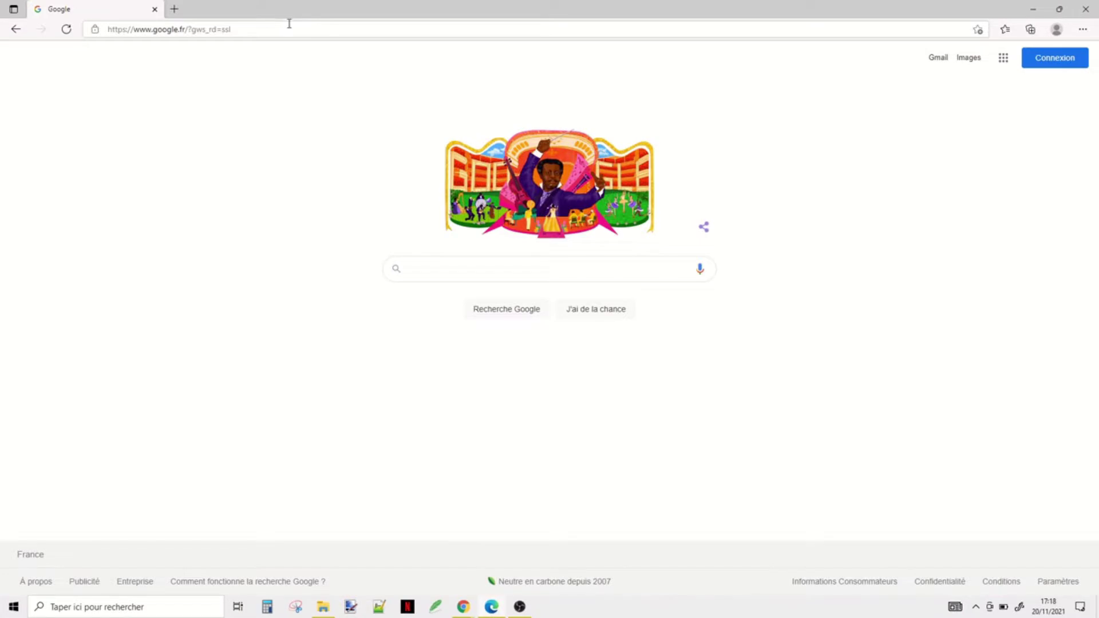
# Load leboncoin.fr in the Edge address bar in place of Google.
pyautogui.click(288, 28)
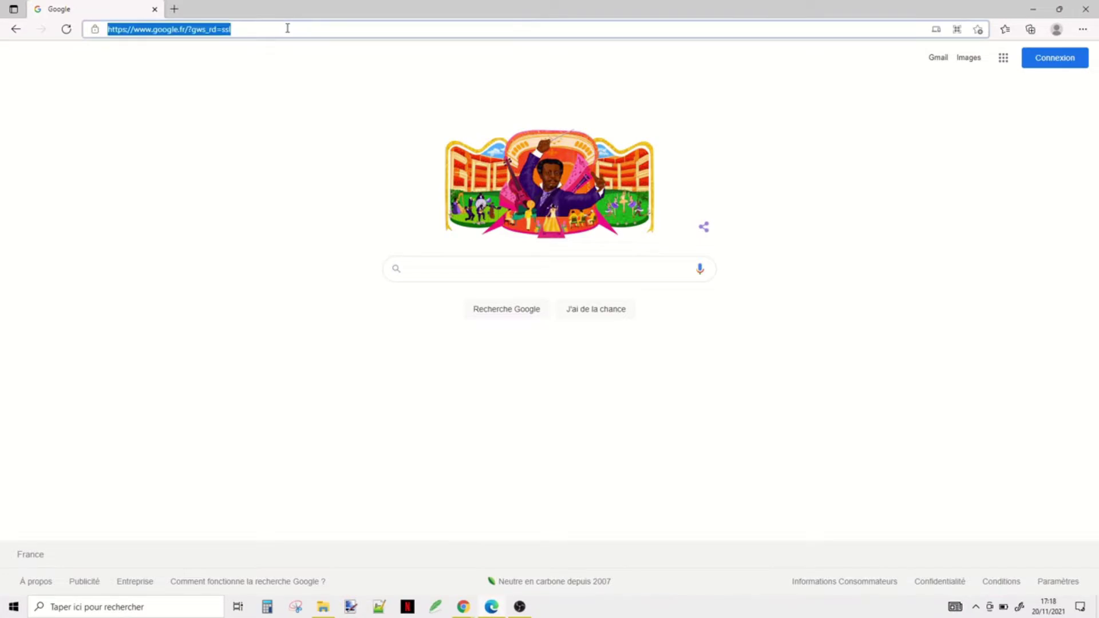
pyautogui.write('leboncoin')
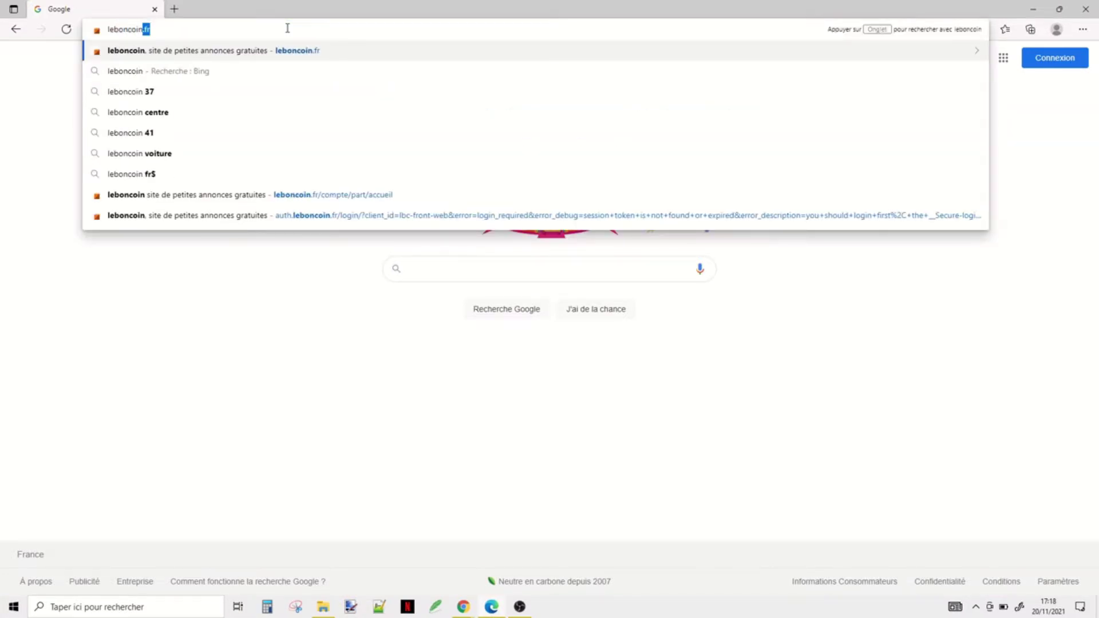
pyautogui.write('.fr')
pyautogui.press('Return')
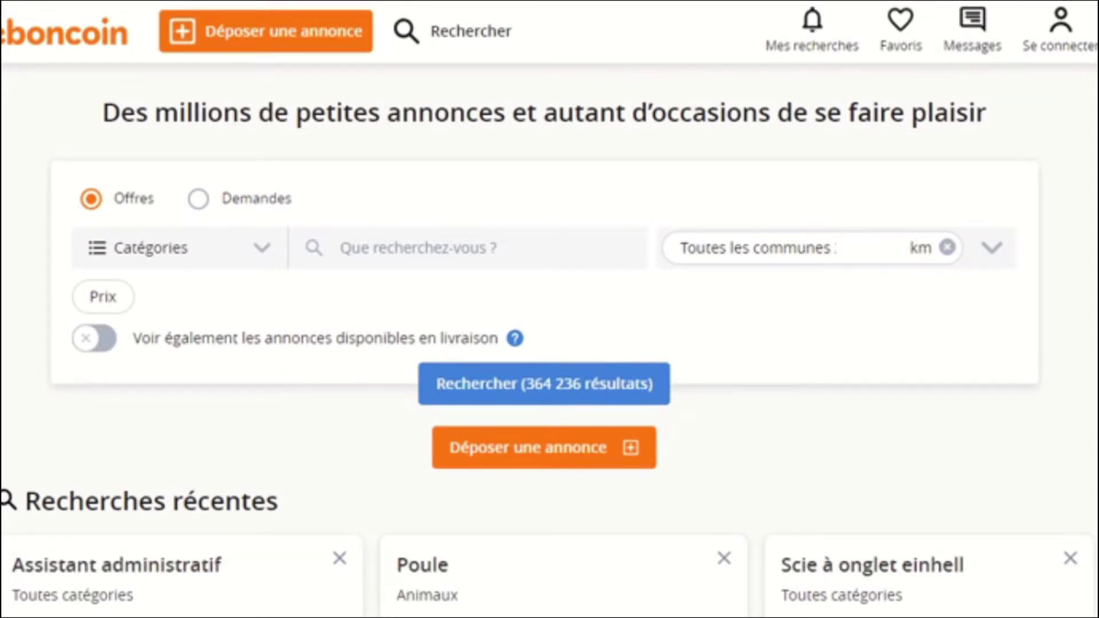
# Sign in with the account e-mail and password, enter the SMS verification code, and trust this browser.
pyautogui.click(1072, 60)
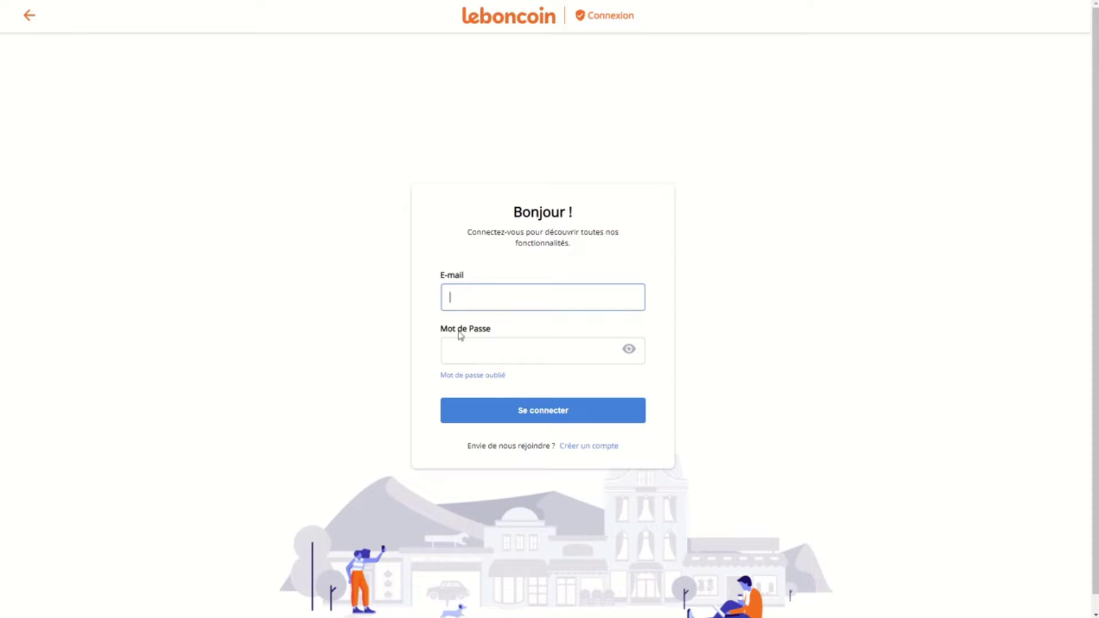
pyautogui.click(579, 422)
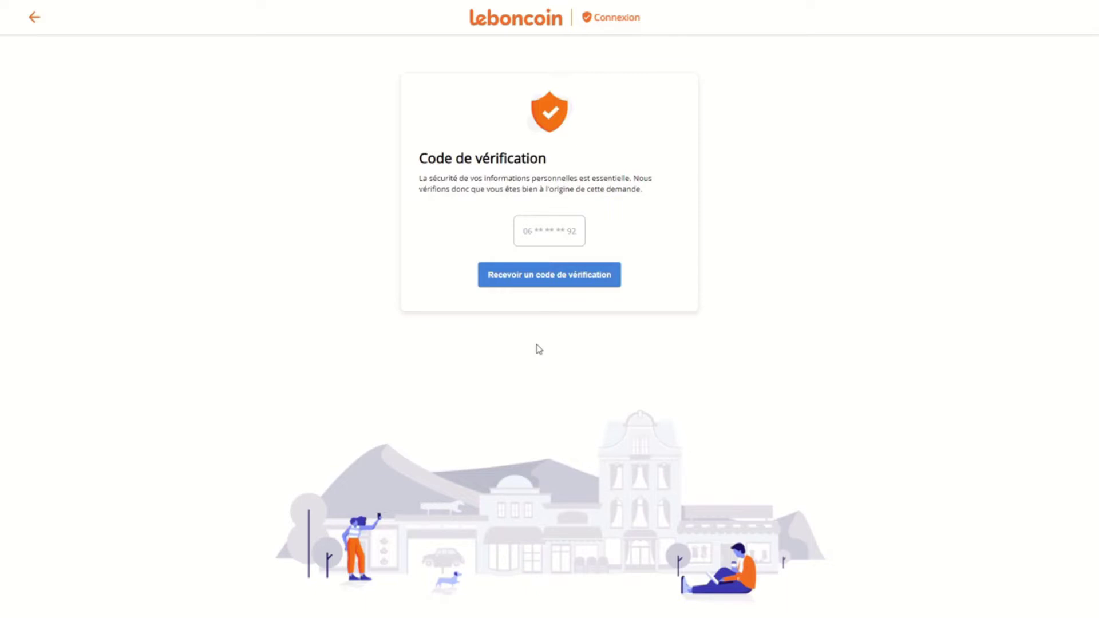
pyautogui.click(569, 289)
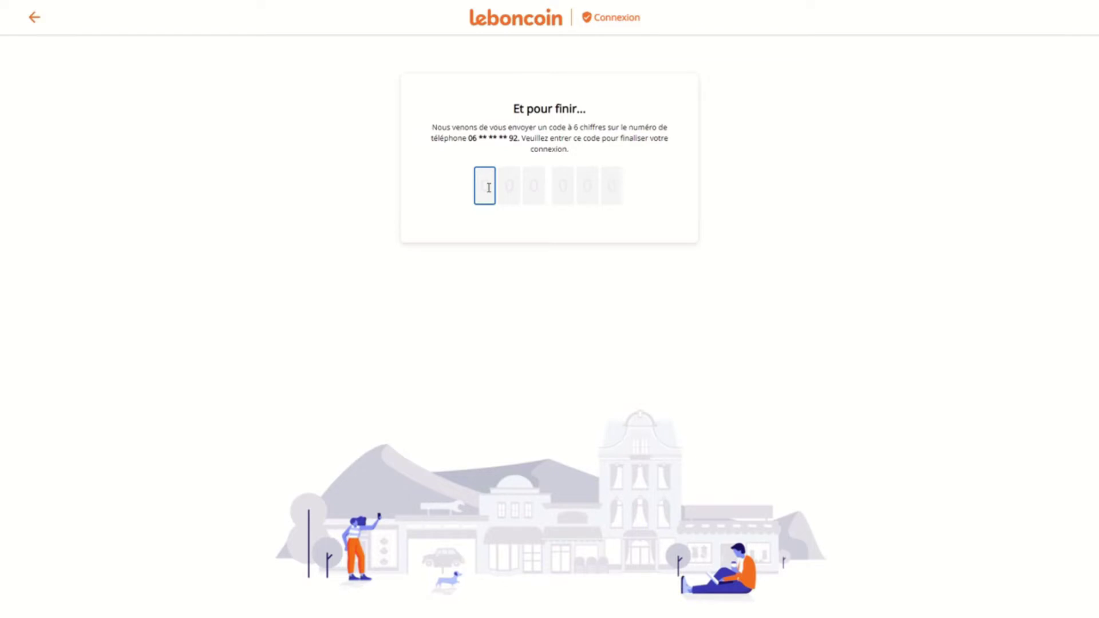
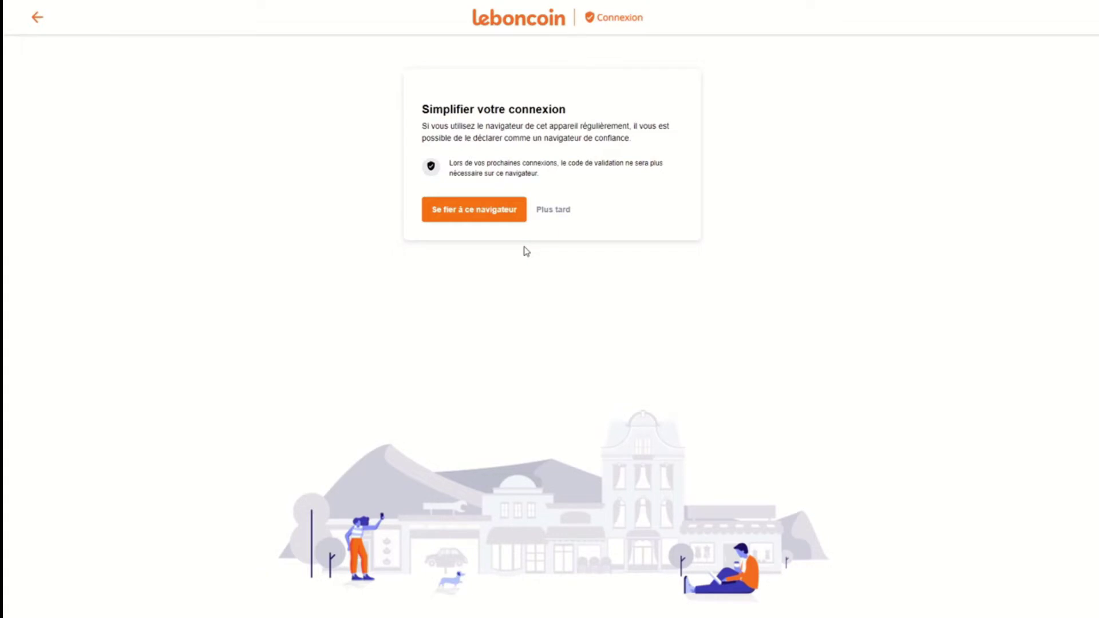
pyautogui.click(493, 222)
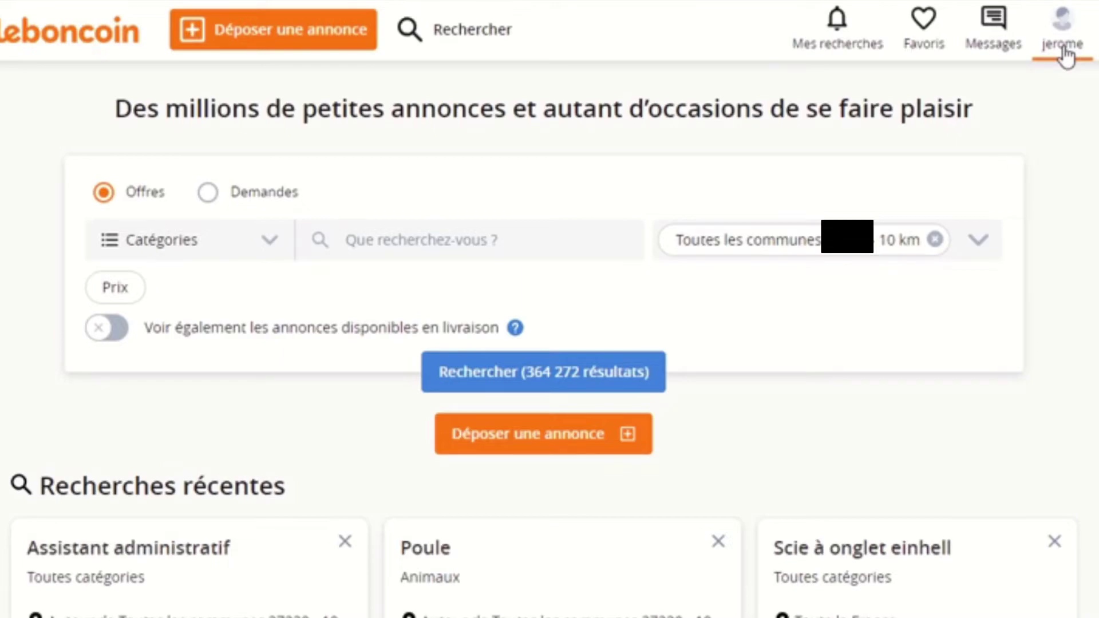
# Start a new ad titled 'Laine de verre épaisseur 20mm'.
pyautogui.click(1065, 55)
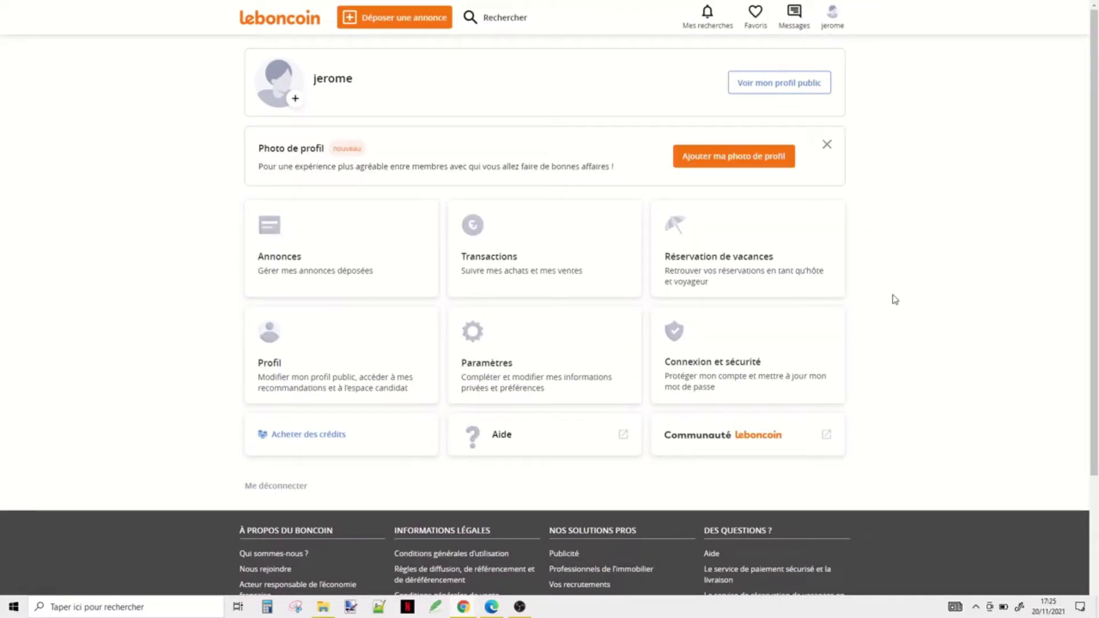
pyautogui.click(389, 29)
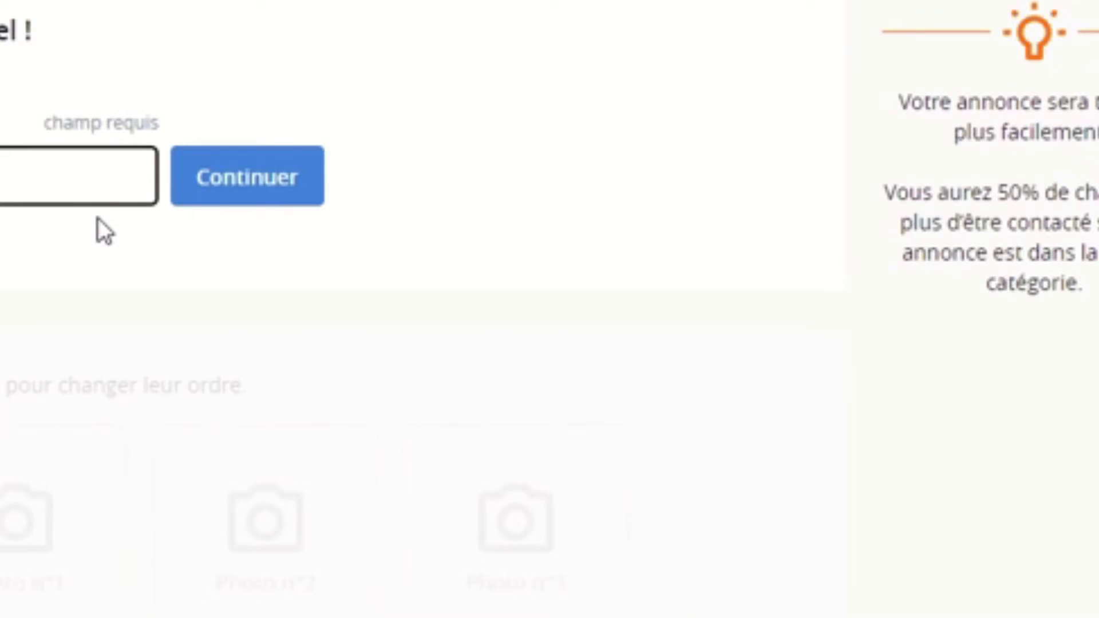
pyautogui.click(219, 194)
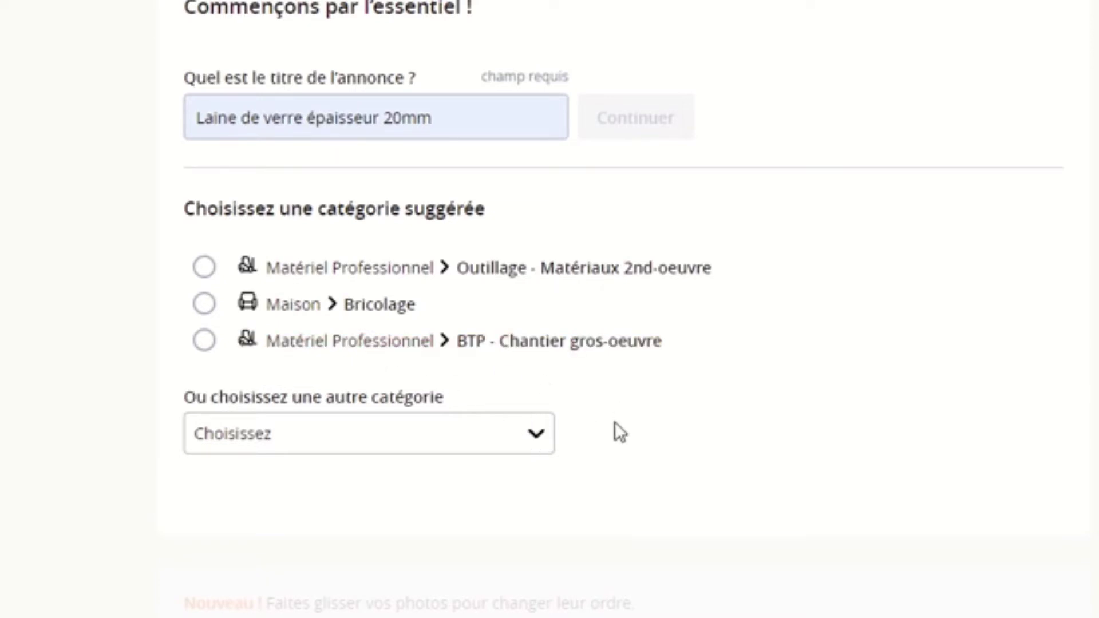
# Choose the BTP - Chantier gros-oeuvre category for the ad.
pyautogui.click(546, 441)
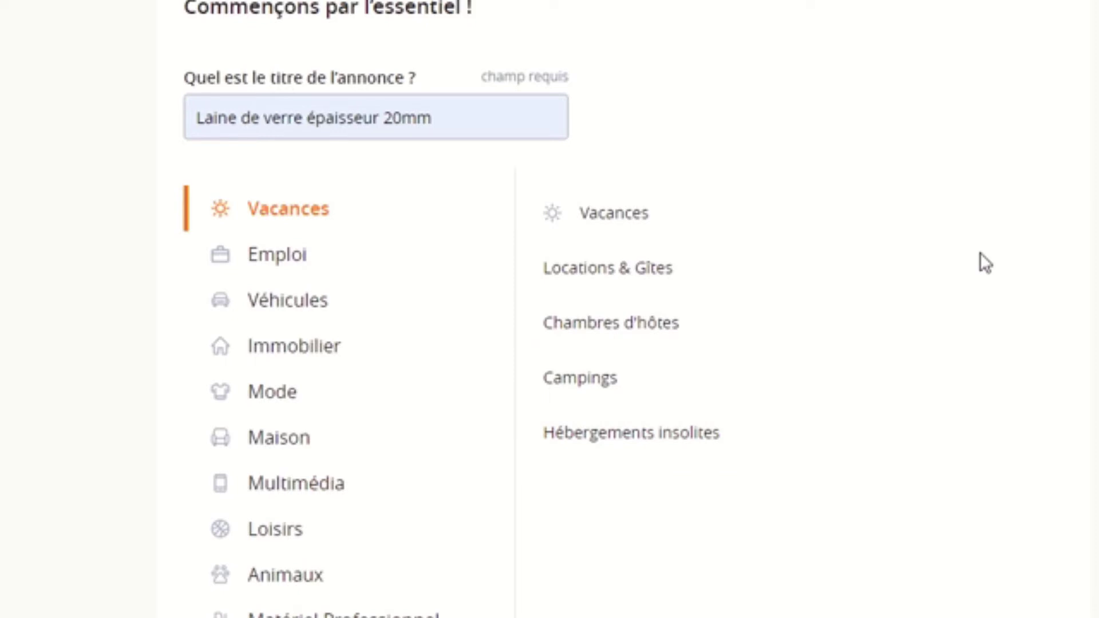
pyautogui.click(136, 290)
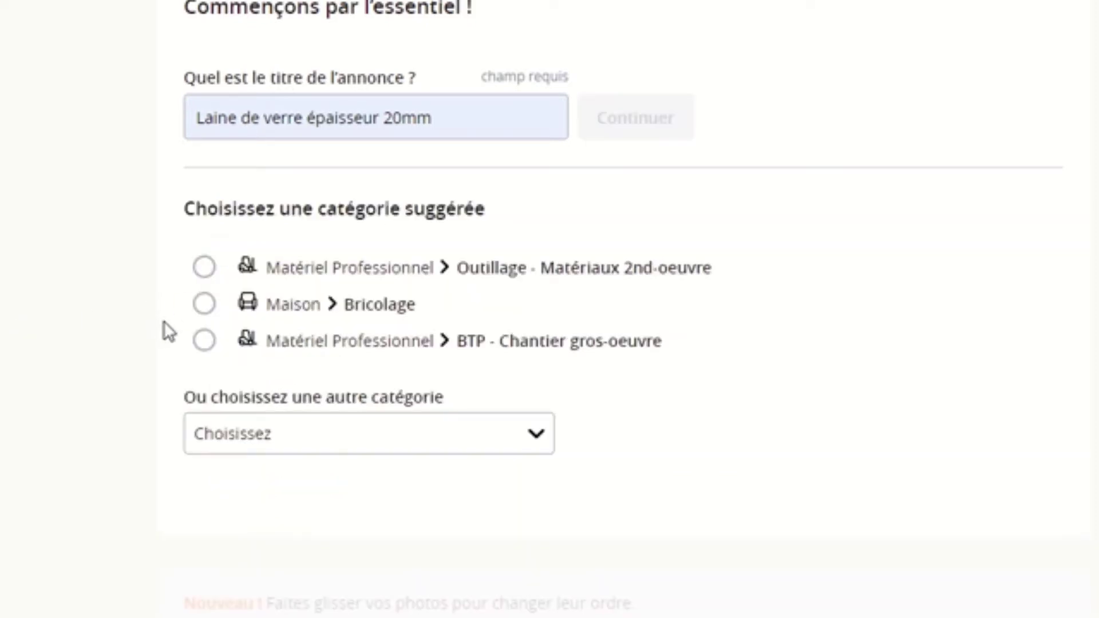
pyautogui.click(204, 342)
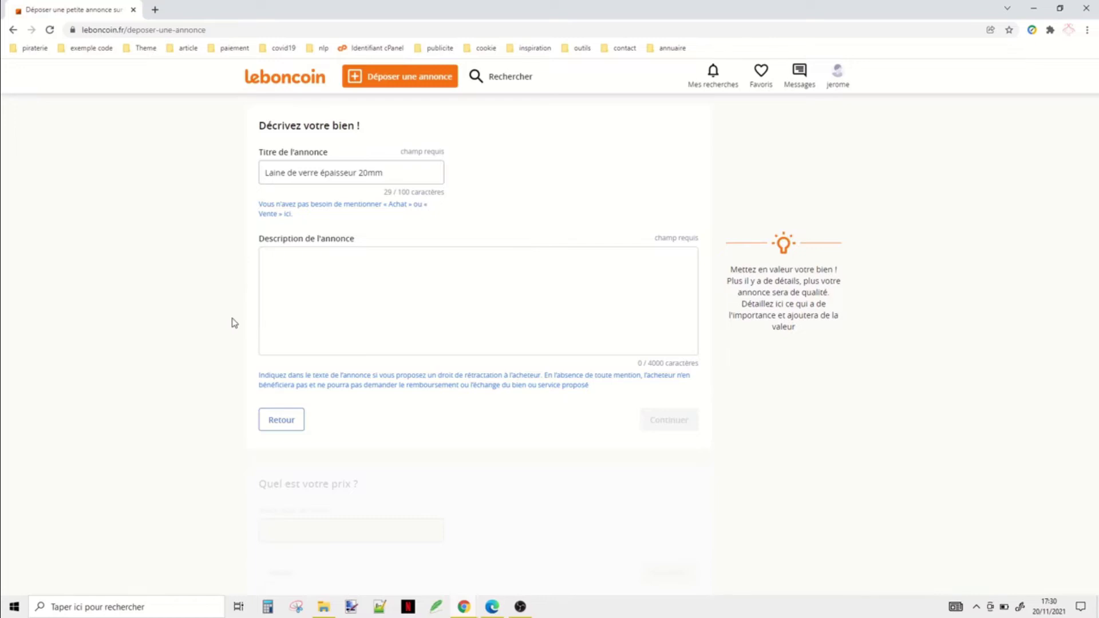
# Write the ad description and set the selling price to 15 €.
pyautogui.click(283, 282)
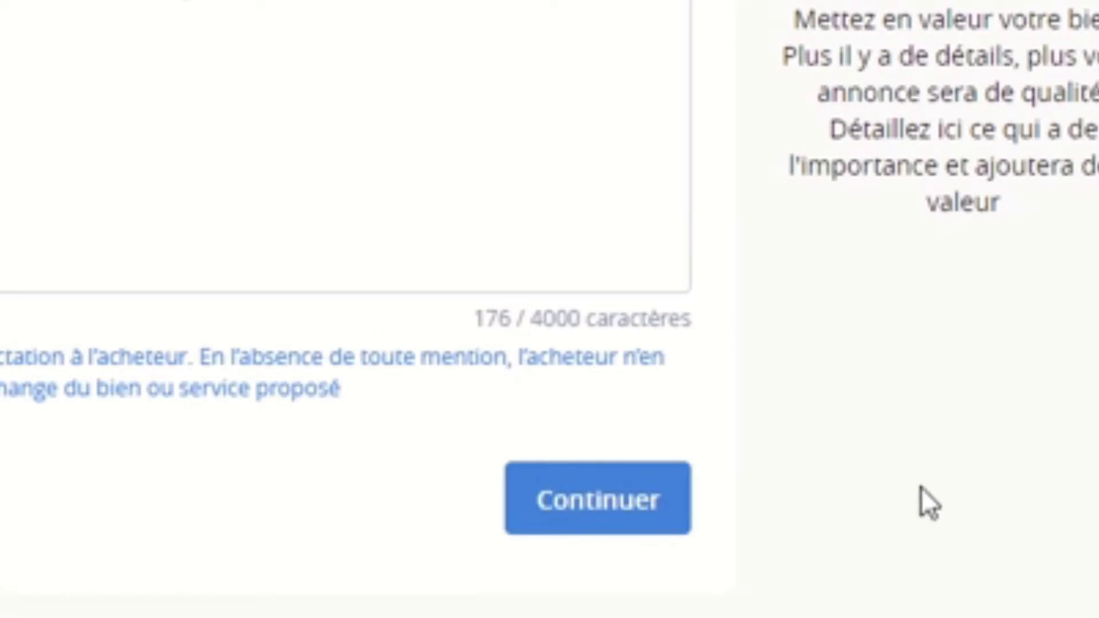
pyautogui.click(645, 531)
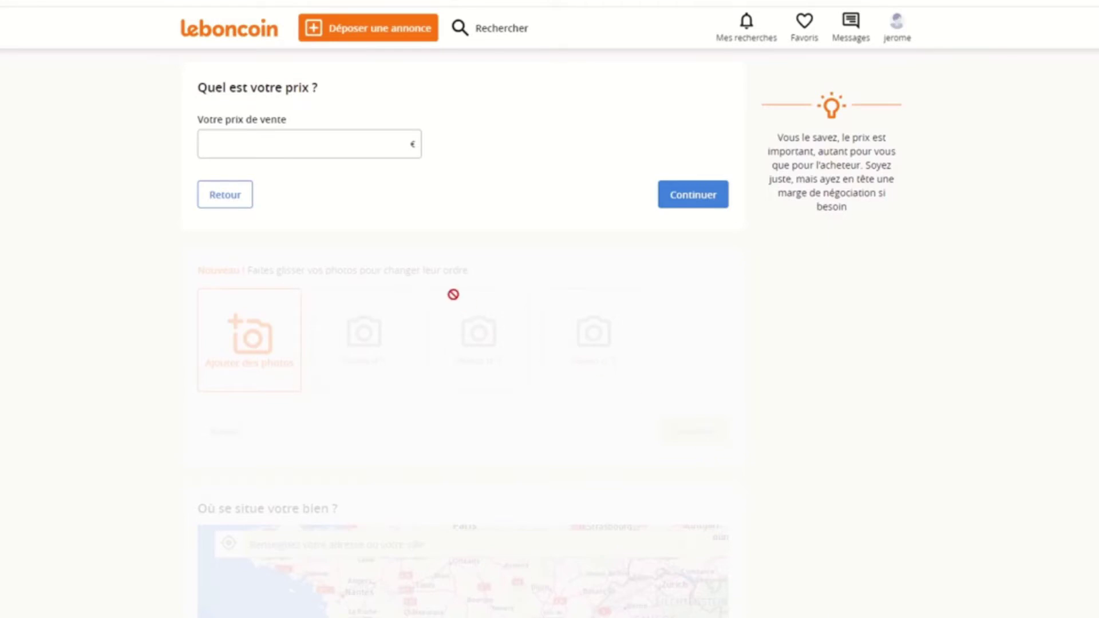
pyautogui.click(382, 147)
pyautogui.write('15')
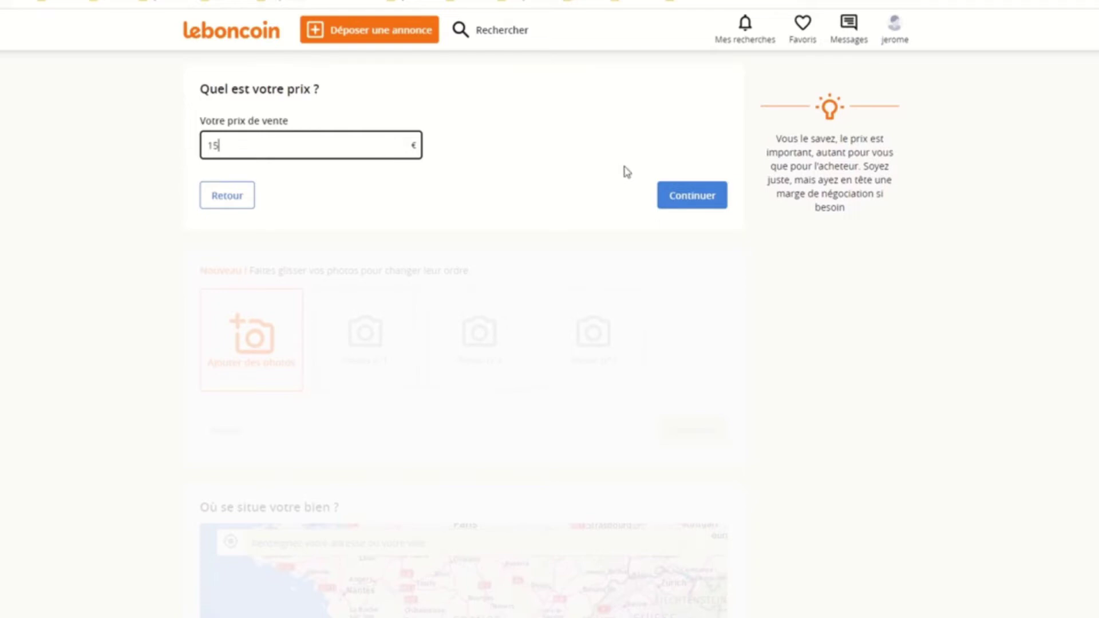
pyautogui.click(684, 197)
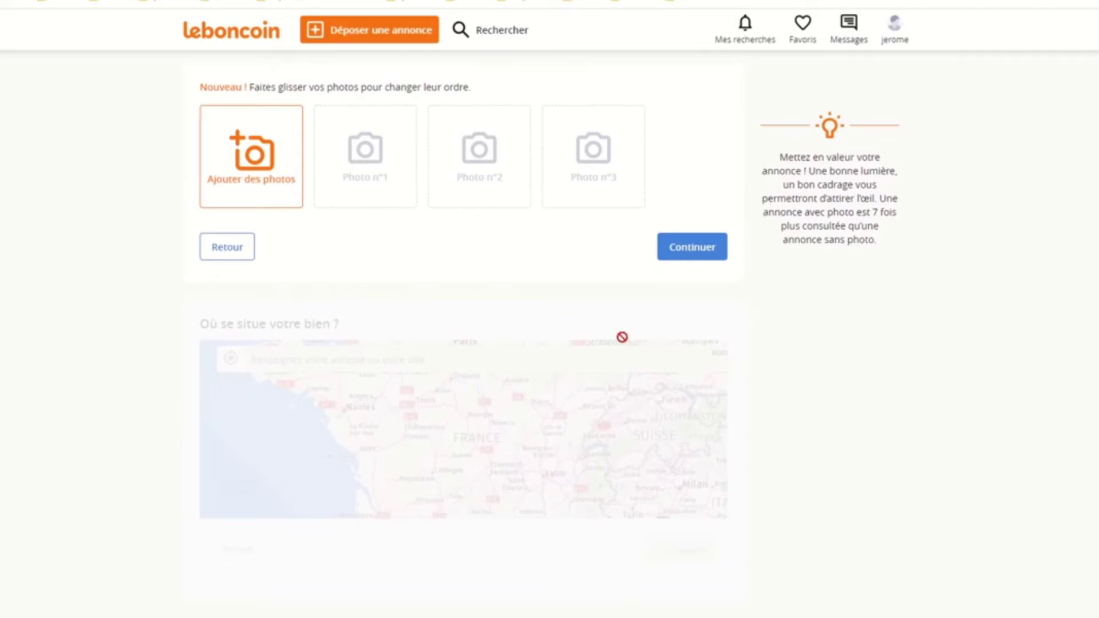
# Attach the three glass wool images from the Téléchargements folder as ad photos.
pyautogui.click(321, 607)
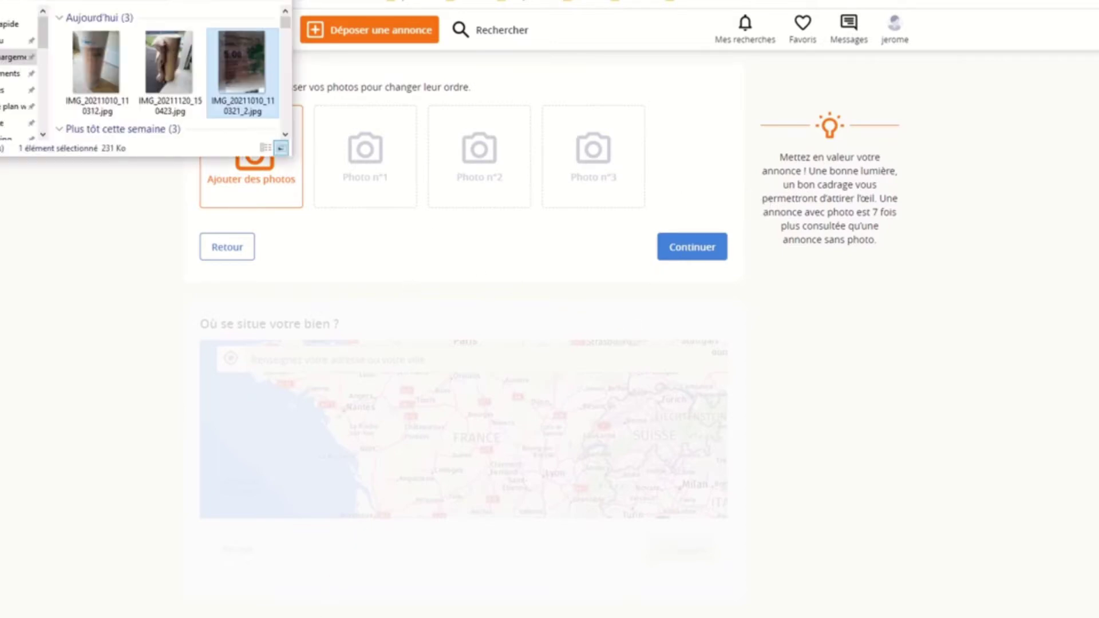
pyautogui.moveTo(109, 3); pyautogui.dragTo(767, 309)
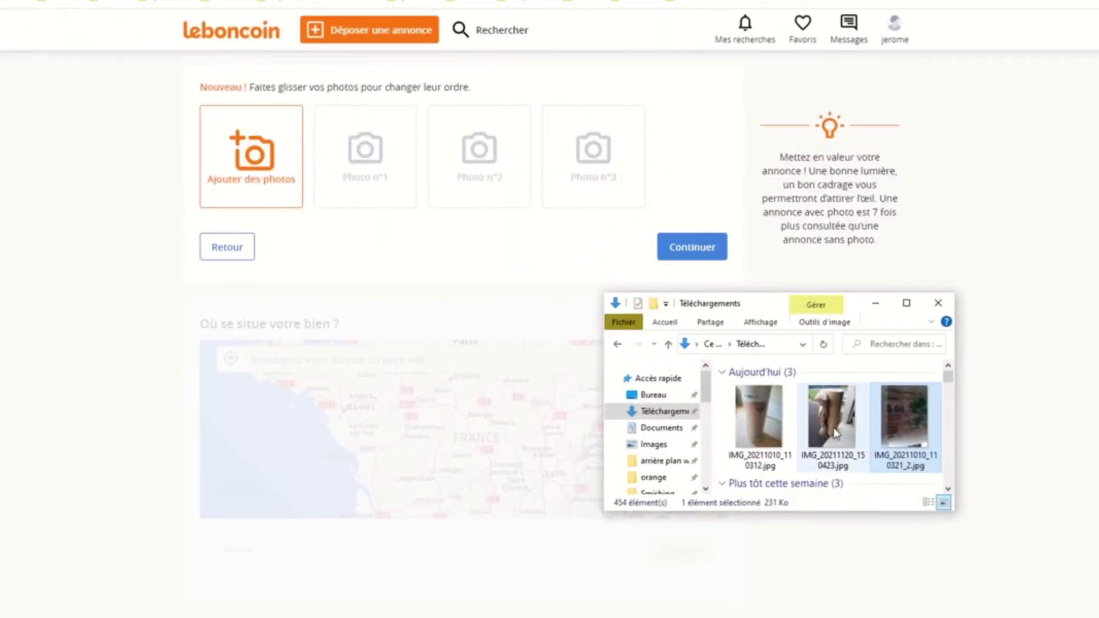
pyautogui.moveTo(840, 450); pyautogui.dragTo(366, 179)
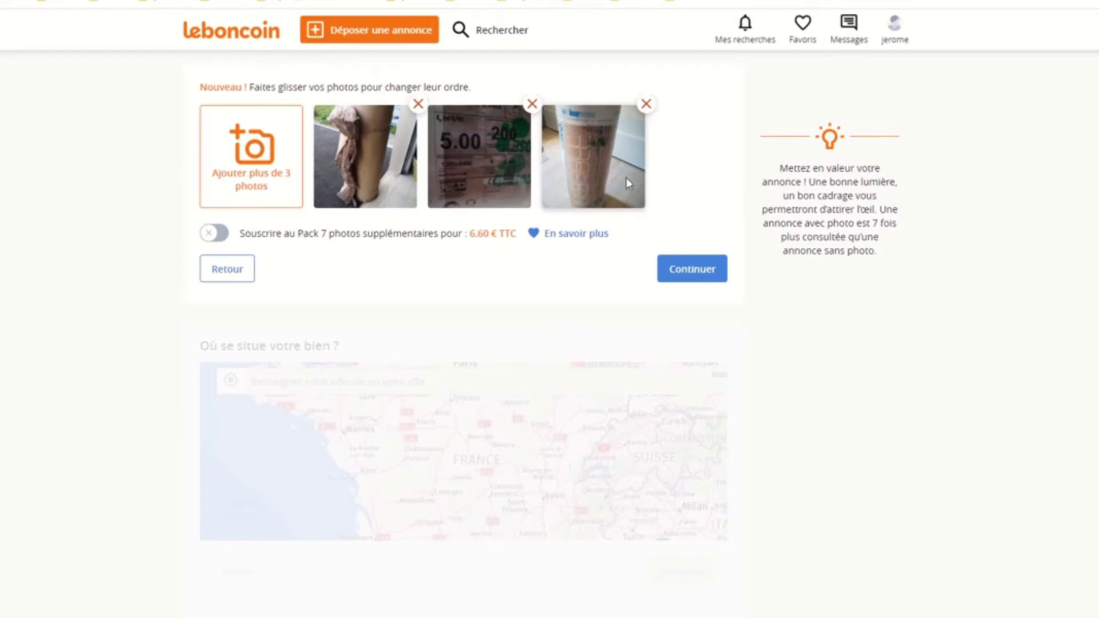
pyautogui.click(689, 269)
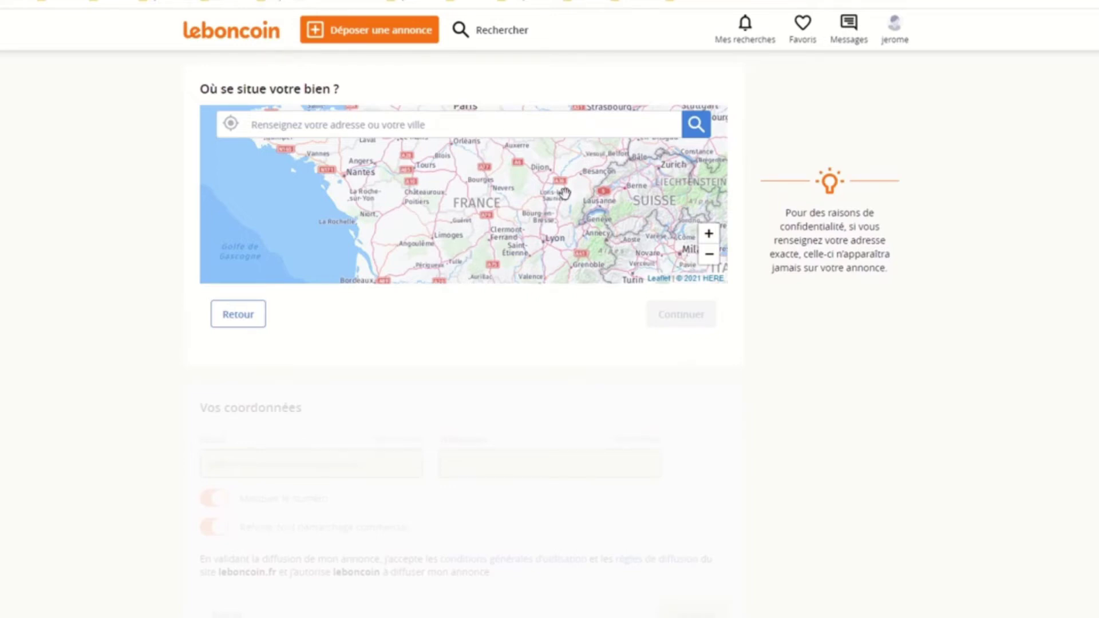
# Look up the item's address on the map and confirm it as the ad location.
pyautogui.click(696, 125)
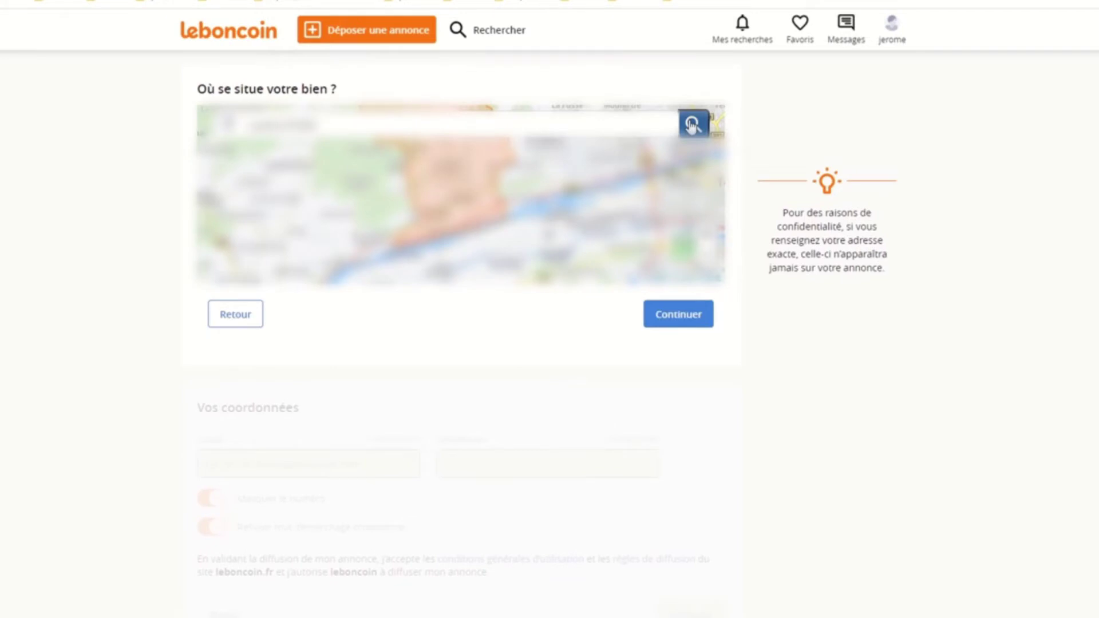
pyautogui.click(687, 319)
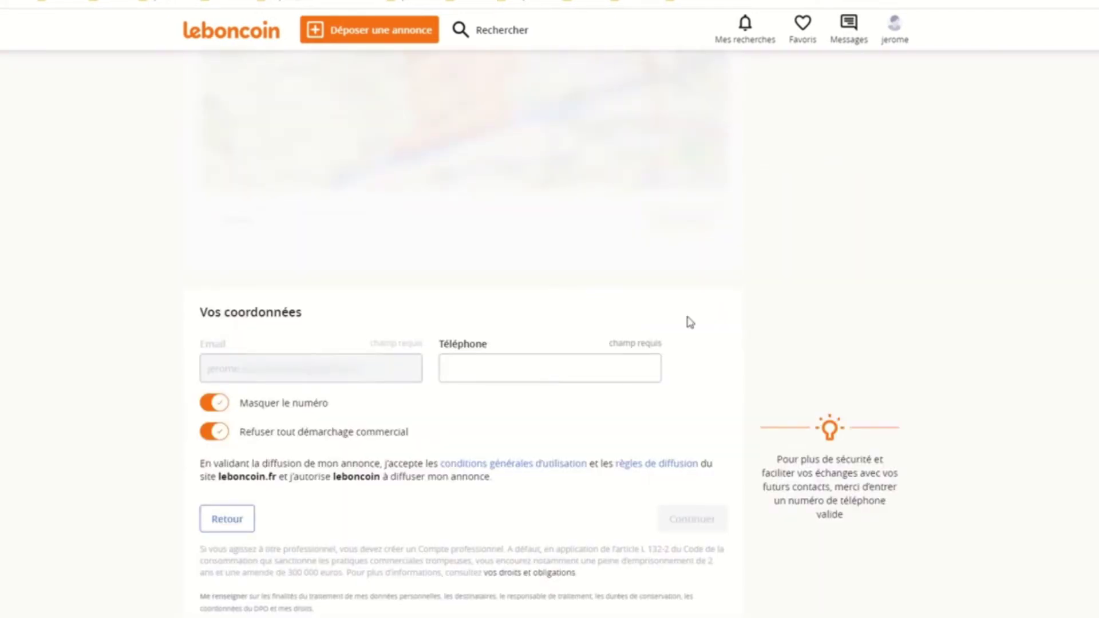
pyautogui.click(319, 364)
# Enter the contact phone number in Téléphone and submit the ad details.
pyautogui.click(452, 375)
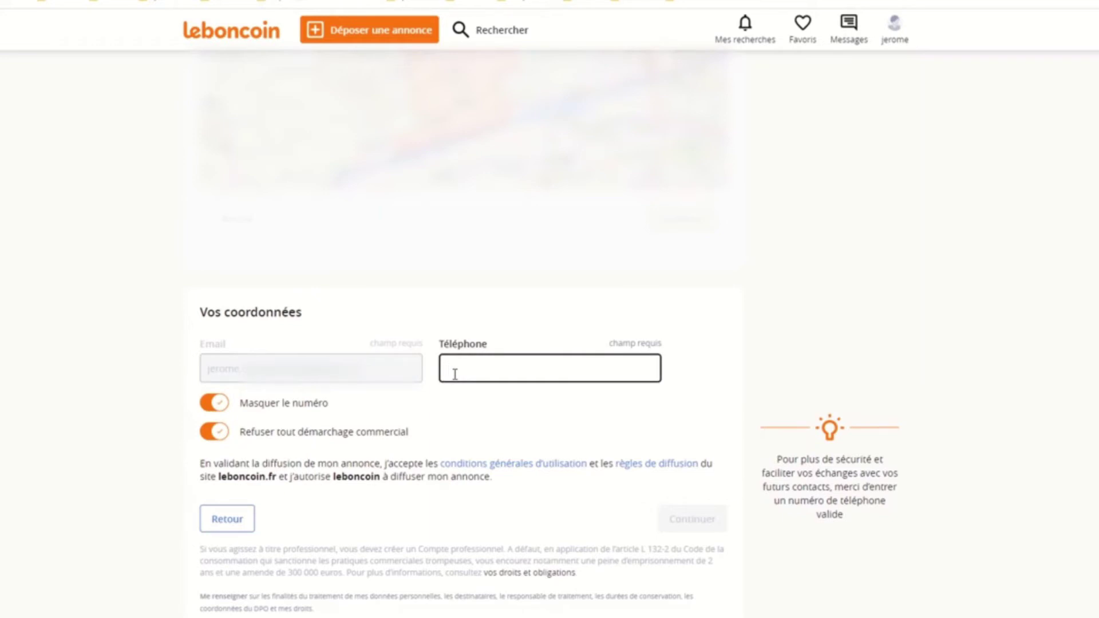
pyautogui.write('0612345678')
pyautogui.click(166, 395)
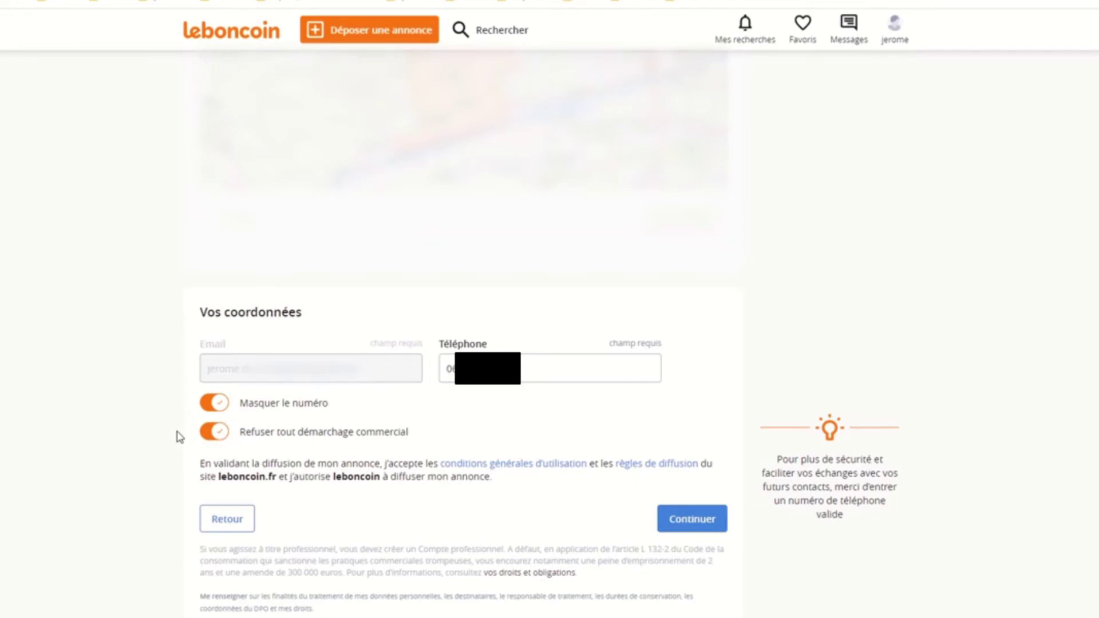
pyautogui.click(677, 517)
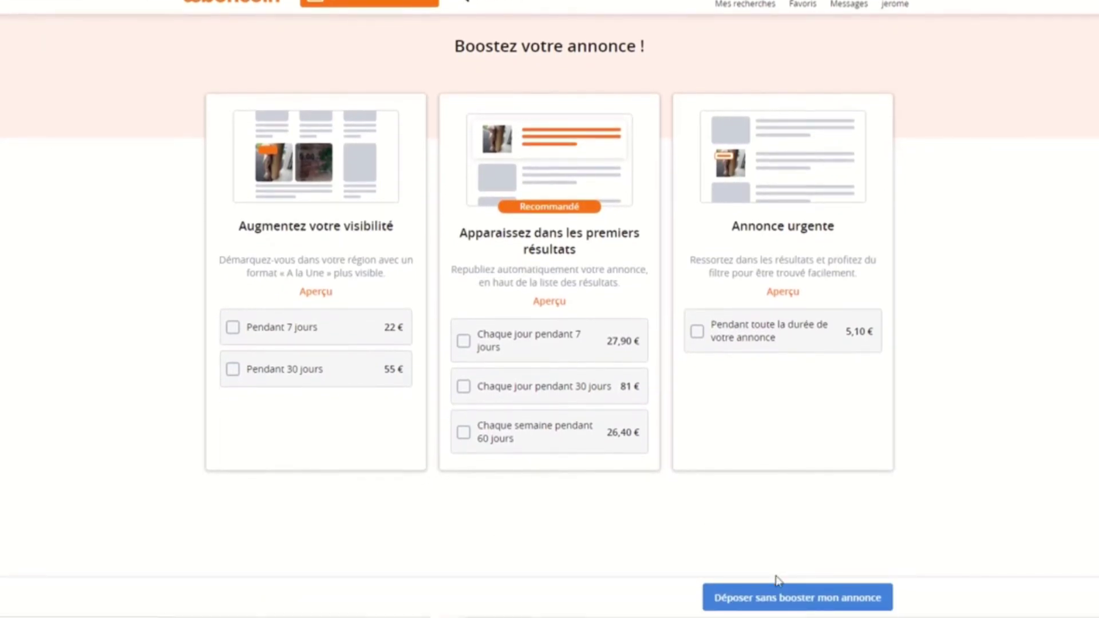
# Choose Déposer sans booster mon annonce, then view the ad in Mes annonces.
pyautogui.click(777, 597)
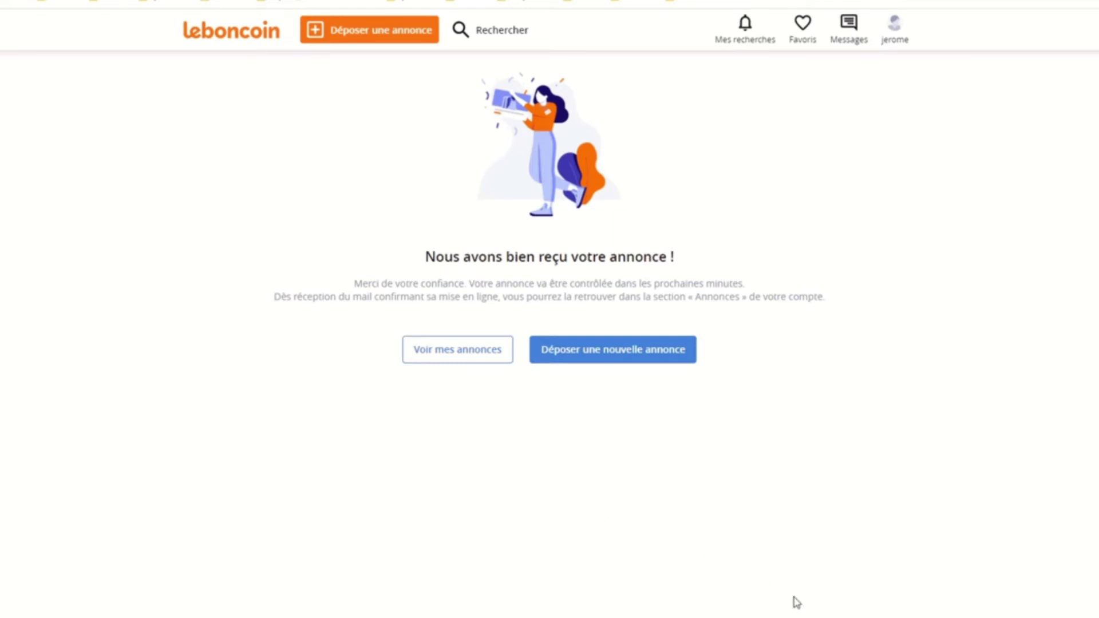
pyautogui.click(459, 361)
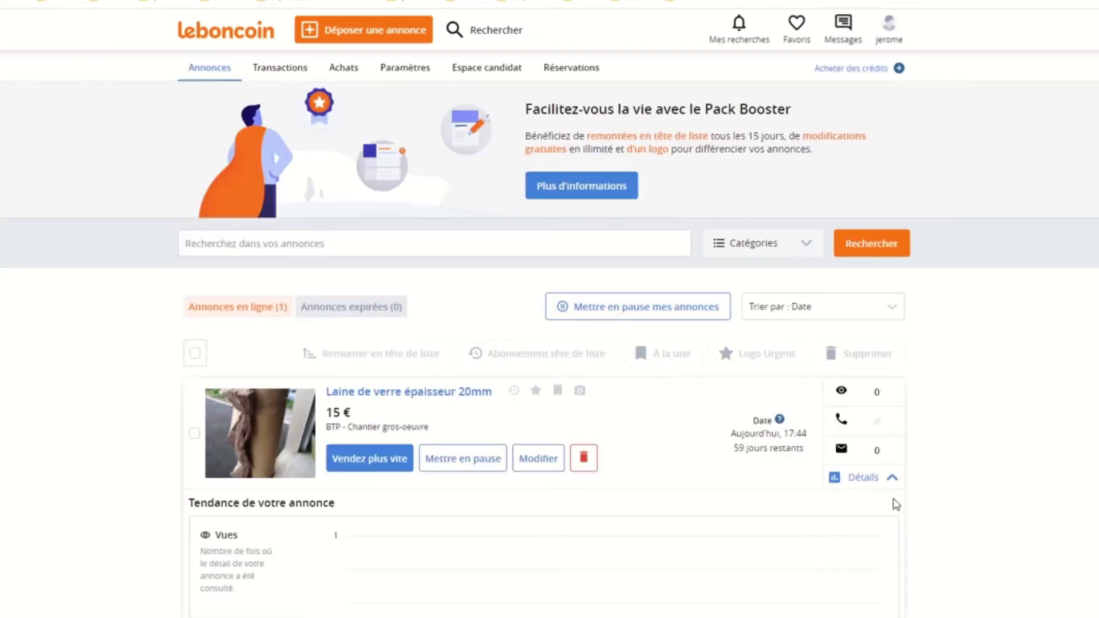